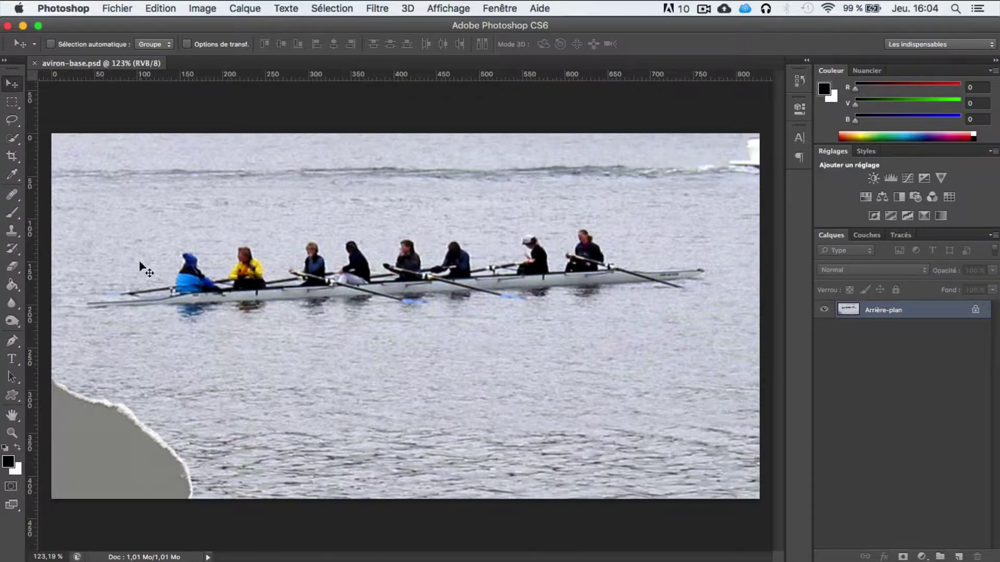
# Cover the grey torn-paper corner at the photo's lower left with water, using the Clone Stamp with a 39 px brush
pyautogui.click(18, 236)
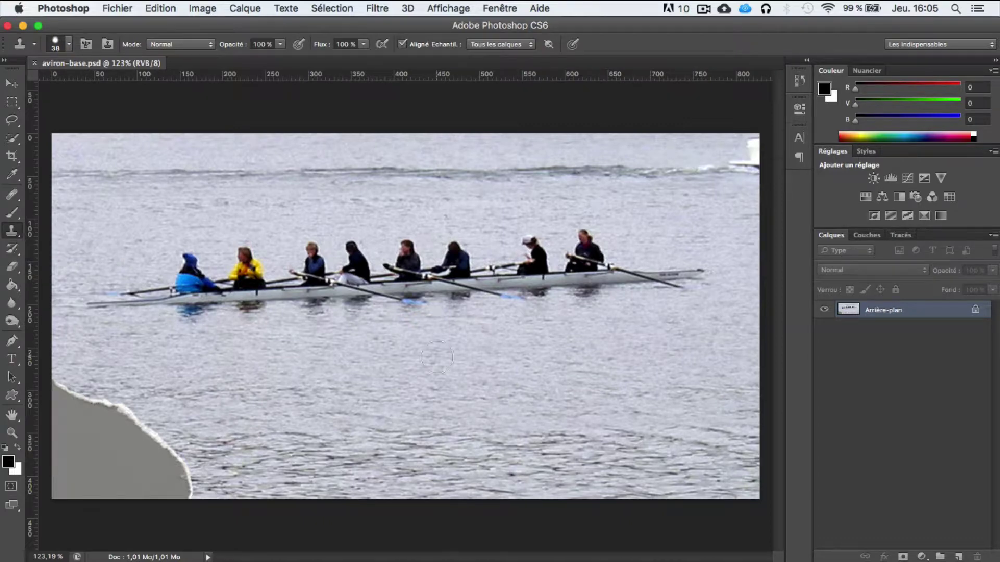
pyautogui.click(68, 44)
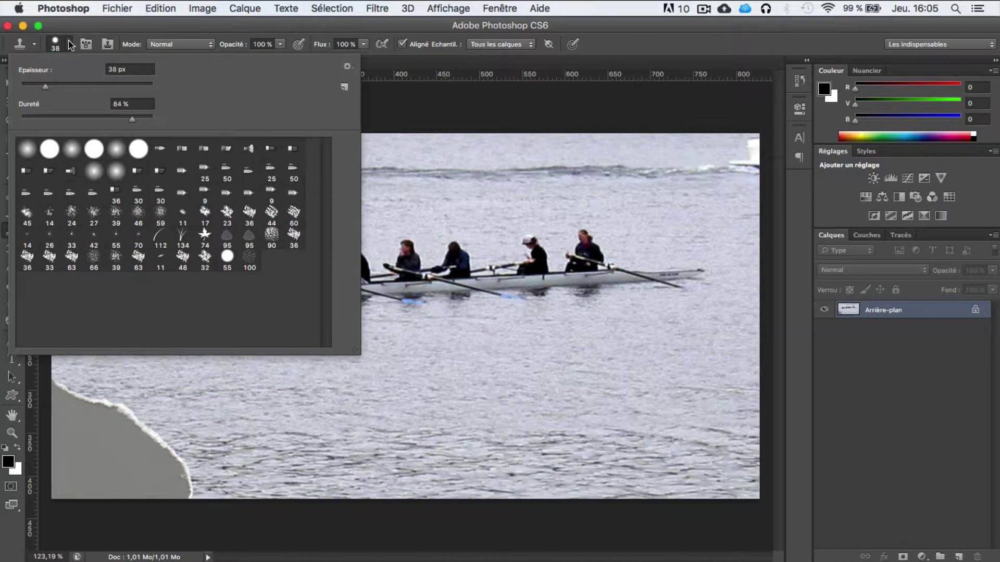
pyautogui.click(68, 43)
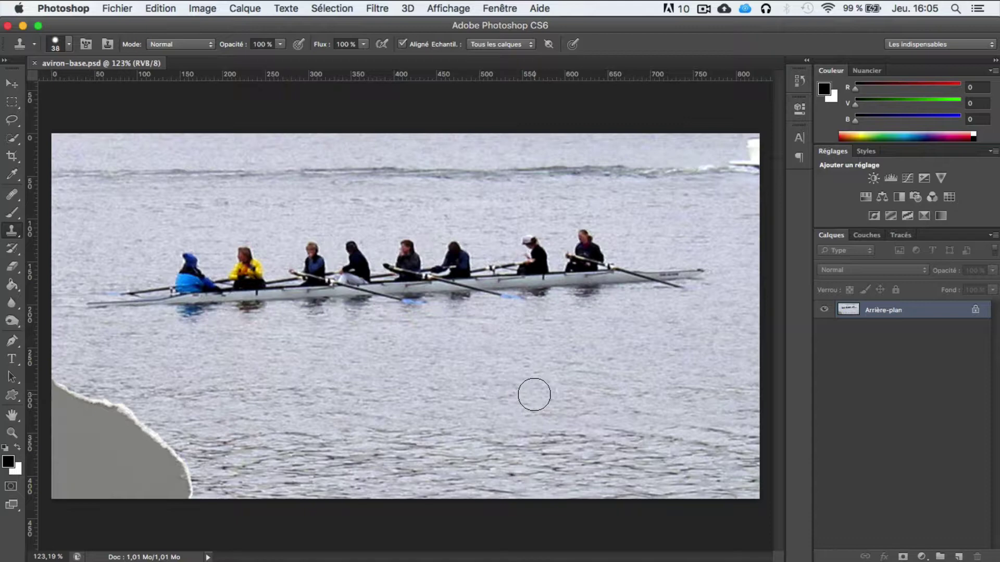
pyautogui.moveTo(533, 395)
pyautogui.mouseDown()
pyautogui.moveTo(569, 399)
pyautogui.moveTo(536, 400)
pyautogui.mouseUp()
pyautogui.press('alt')
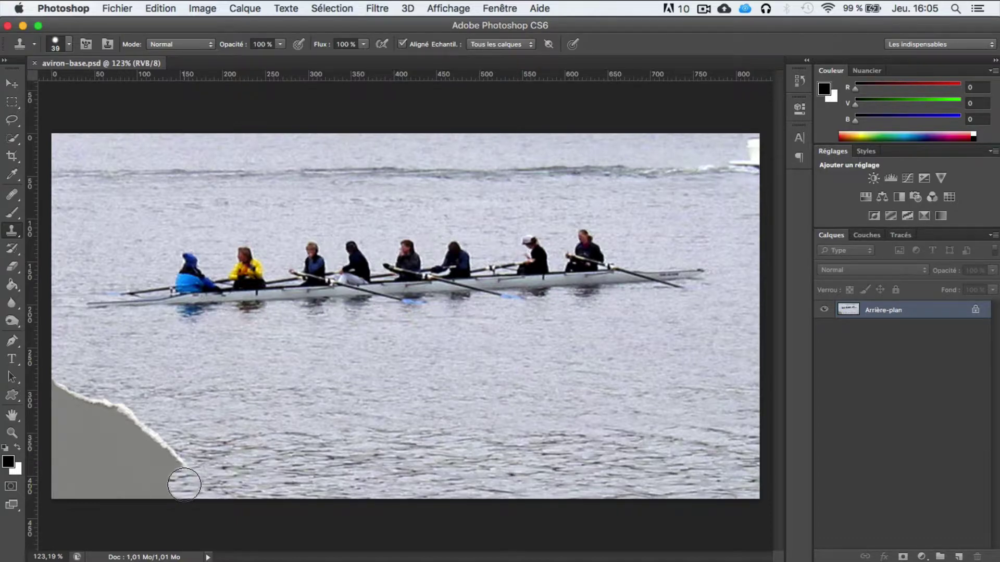
pyautogui.moveTo(185, 484)
pyautogui.mouseDown()
pyautogui.moveTo(138, 422)
pyautogui.moveTo(66, 388)
pyautogui.moveTo(80, 422)
pyautogui.moveTo(128, 440)
pyautogui.moveTo(166, 484)
pyautogui.moveTo(58, 426)
pyautogui.moveTo(56, 444)
pyautogui.moveTo(74, 469)
pyautogui.moveTo(133, 489)
pyautogui.moveTo(57, 488)
pyautogui.mouseUp()
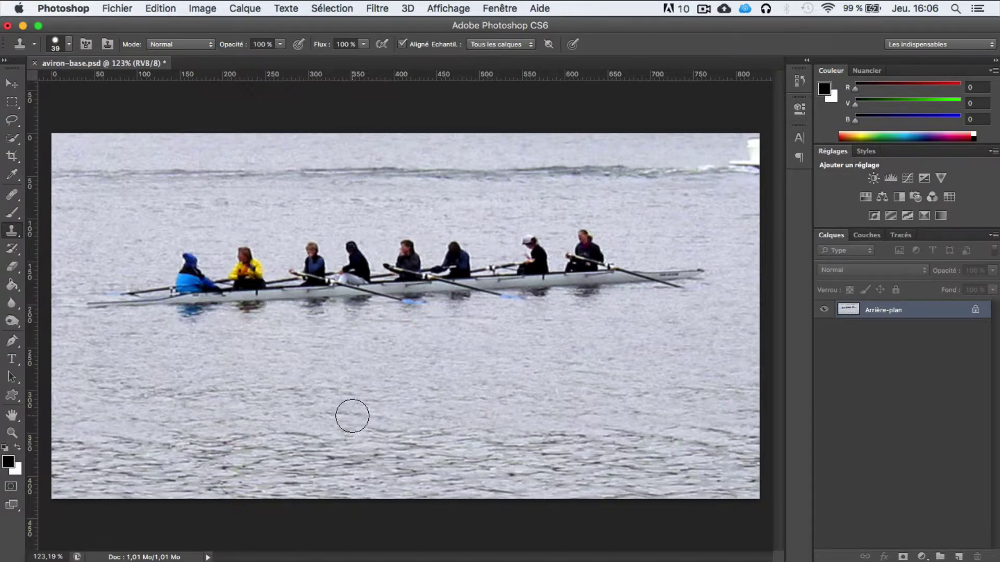
# Clone water over the wake line across the upper part of the photo and over the white boat at its upper right edge
pyautogui.keyDown('alt'); pyautogui.click(66, 205); pyautogui.keyUp('alt')
pyautogui.moveTo(64, 179)
pyautogui.mouseDown()
pyautogui.moveTo(748, 170)
pyautogui.moveTo(739, 187)
pyautogui.mouseUp()
pyautogui.keyDown('alt'); pyautogui.click(732, 193); pyautogui.keyUp('alt')
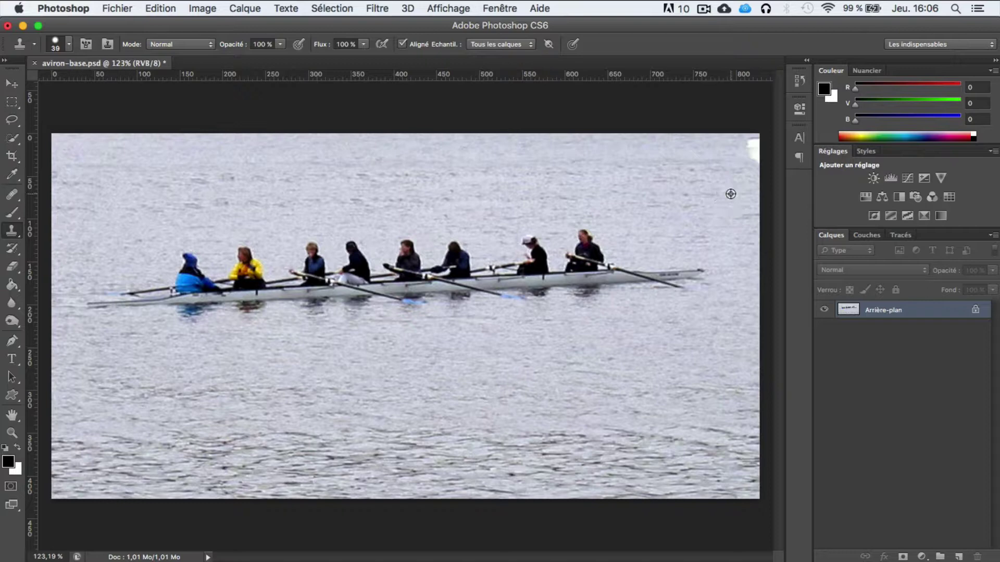
pyautogui.click(750, 149)
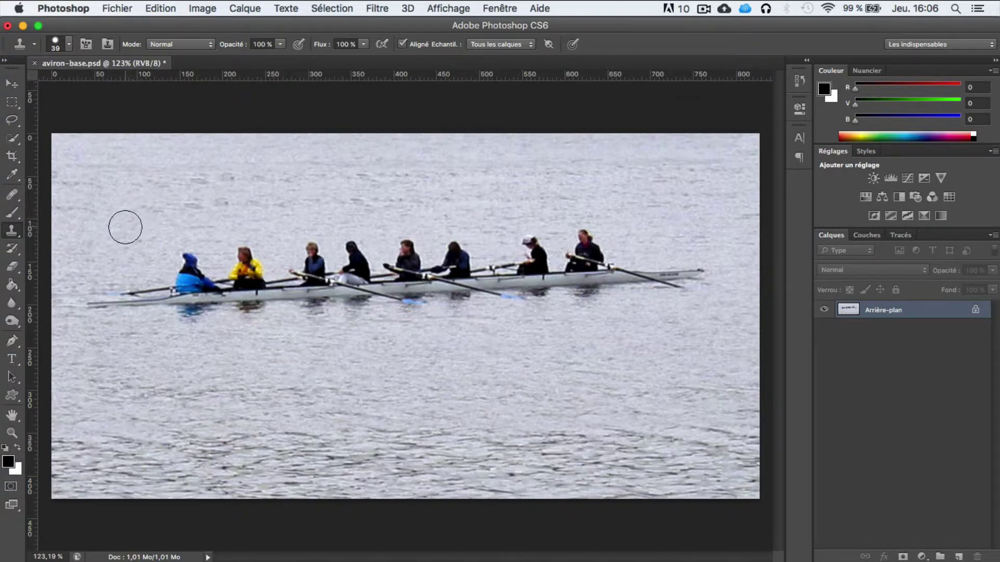
# Retouch the cloned water above the rowers with fresh samples to break up repeated patterns
pyautogui.keyDown('alt'); pyautogui.click(125, 227); pyautogui.keyUp('alt')
pyautogui.click(193, 204)
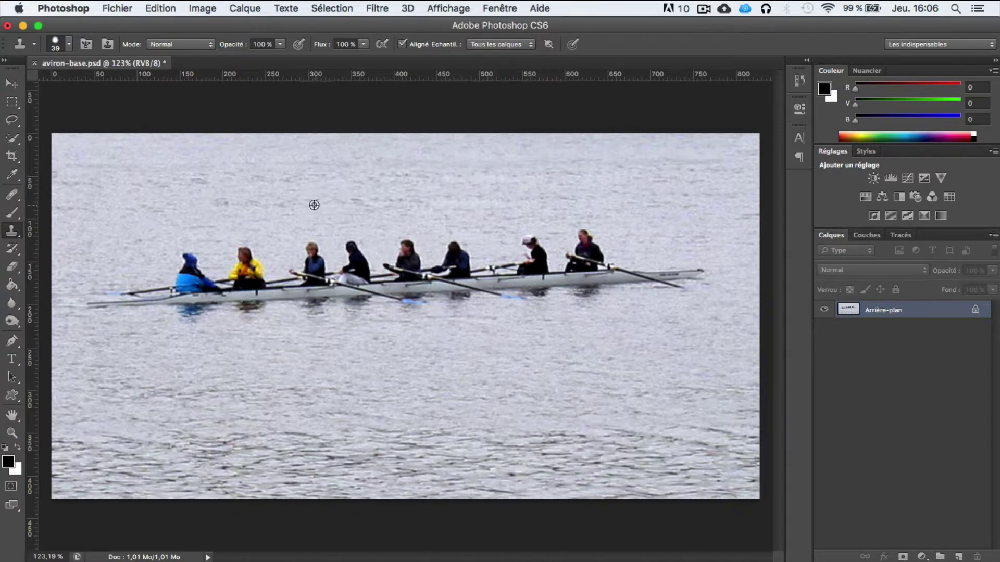
pyautogui.moveTo(342, 203)
pyautogui.mouseDown()
pyautogui.moveTo(385, 203)
pyautogui.moveTo(401, 175)
pyautogui.mouseUp()
pyautogui.keyDown('alt'); pyautogui.click(310, 188); pyautogui.keyUp('alt')
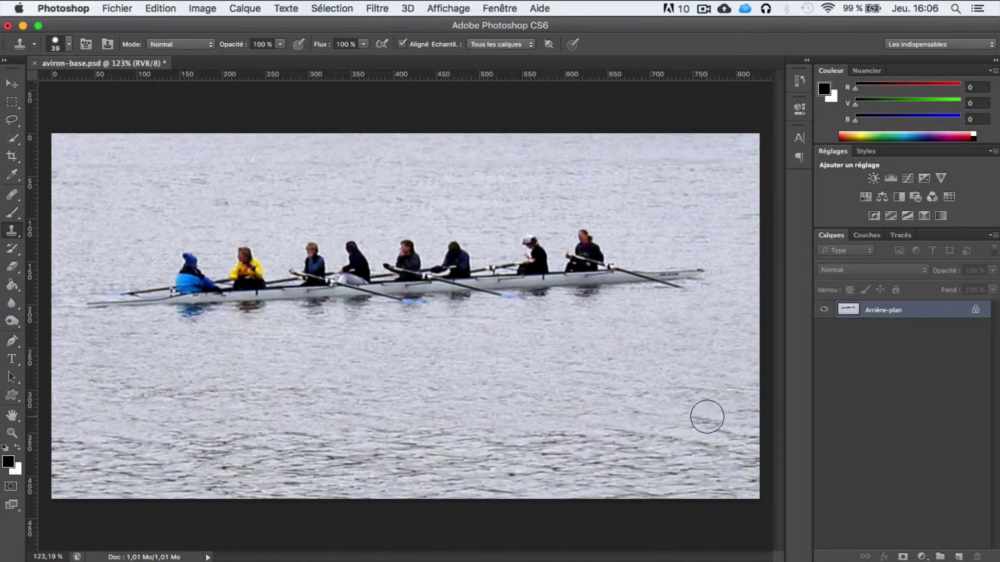
# Add the text AVIRON on the water below the boat in Avenir Next Demi Bold
pyautogui.click(14, 360)
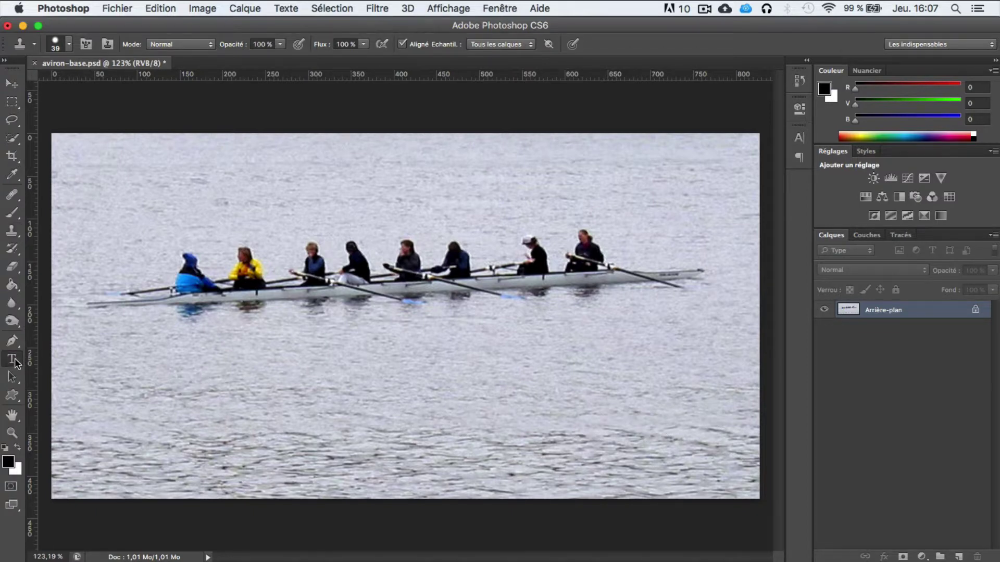
pyautogui.click(283, 392)
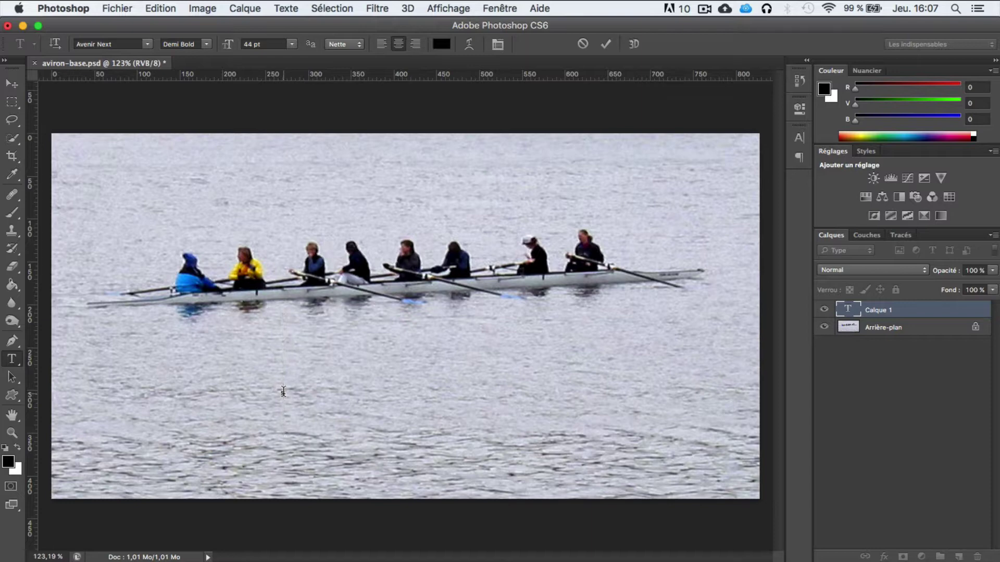
pyautogui.write('AV')
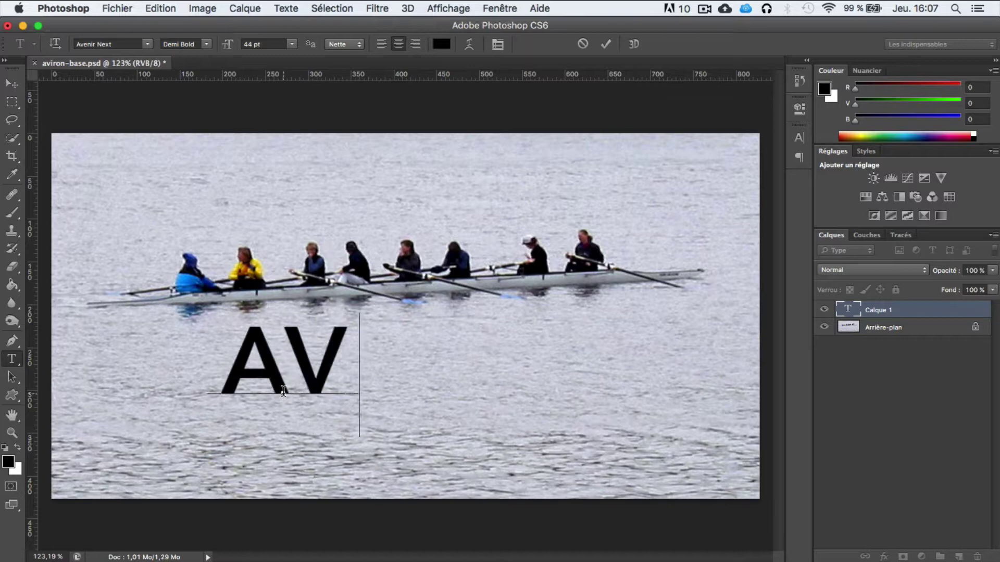
pyautogui.write('IRON')
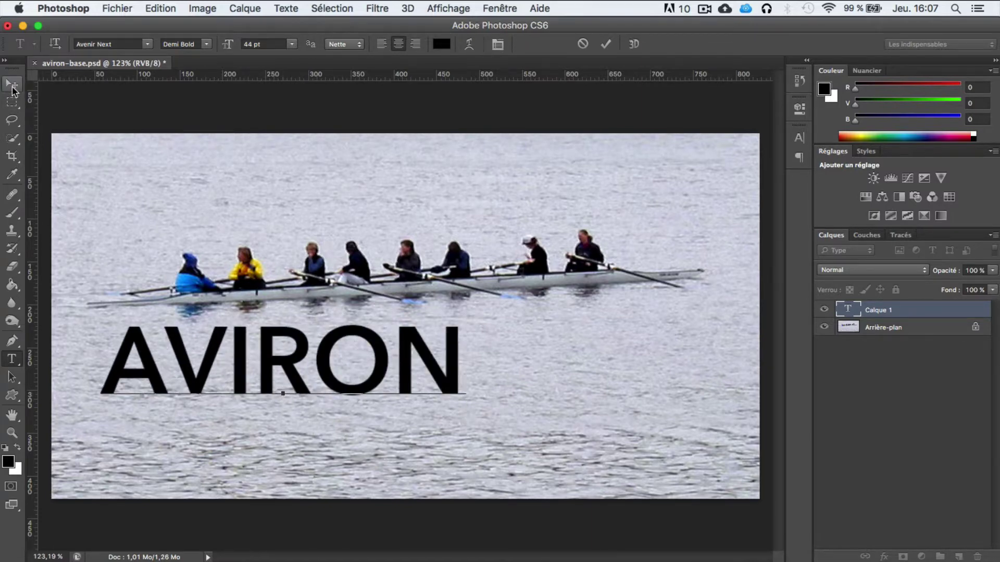
# Set the AVIRON text's font size to 41 pt and move it to the horizontal middle of the water below the boat
pyautogui.click(121, 343)
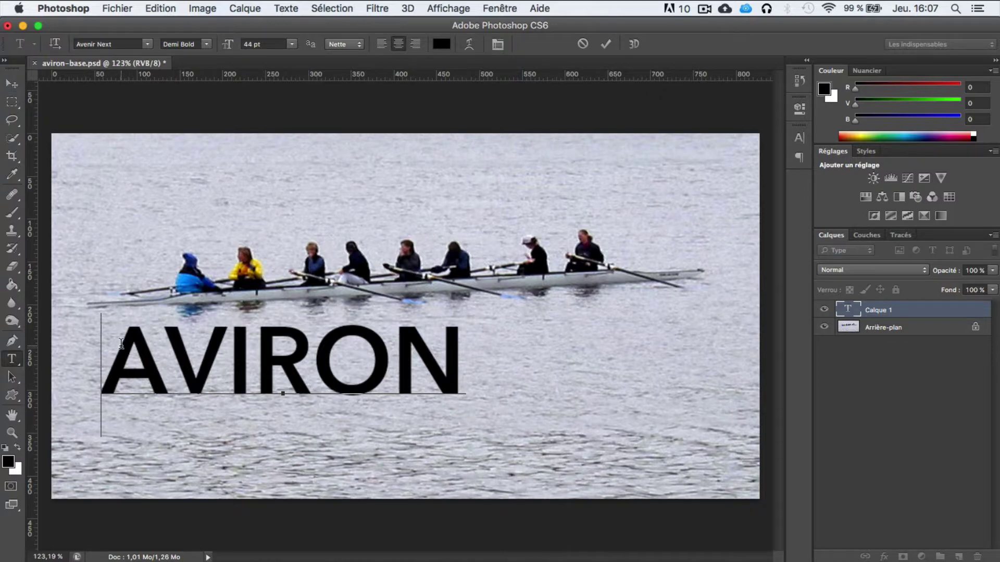
pyautogui.doubleClick(121, 344)
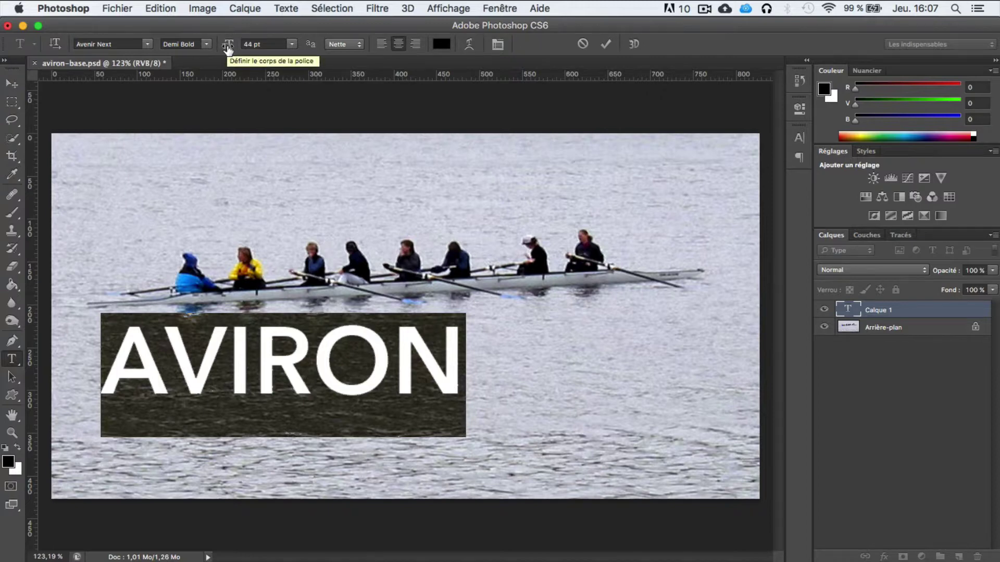
pyautogui.moveTo(228, 49)
pyautogui.mouseDown()
pyautogui.moveTo(211, 50)
pyautogui.moveTo(226, 49)
pyautogui.mouseUp()
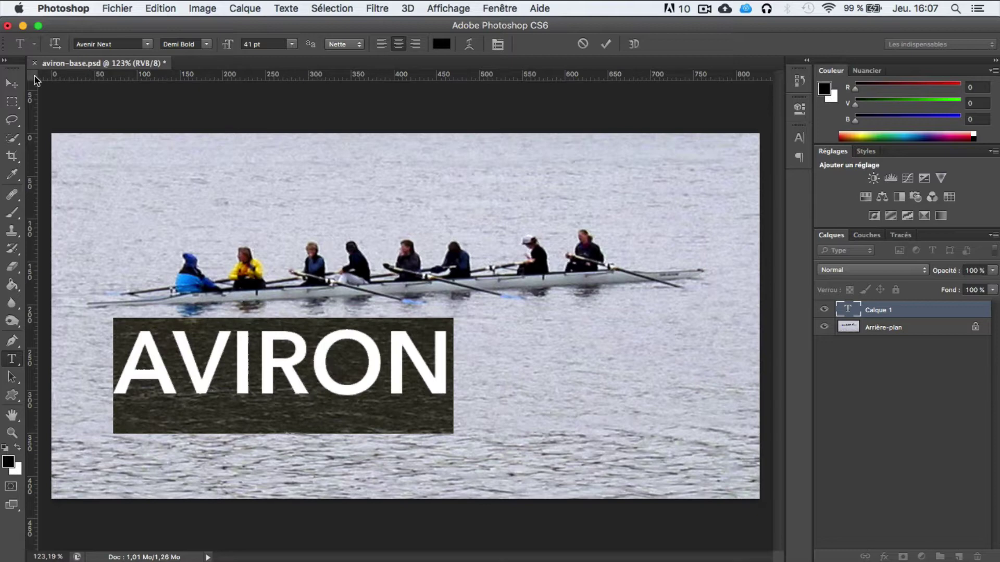
pyautogui.click(12, 83)
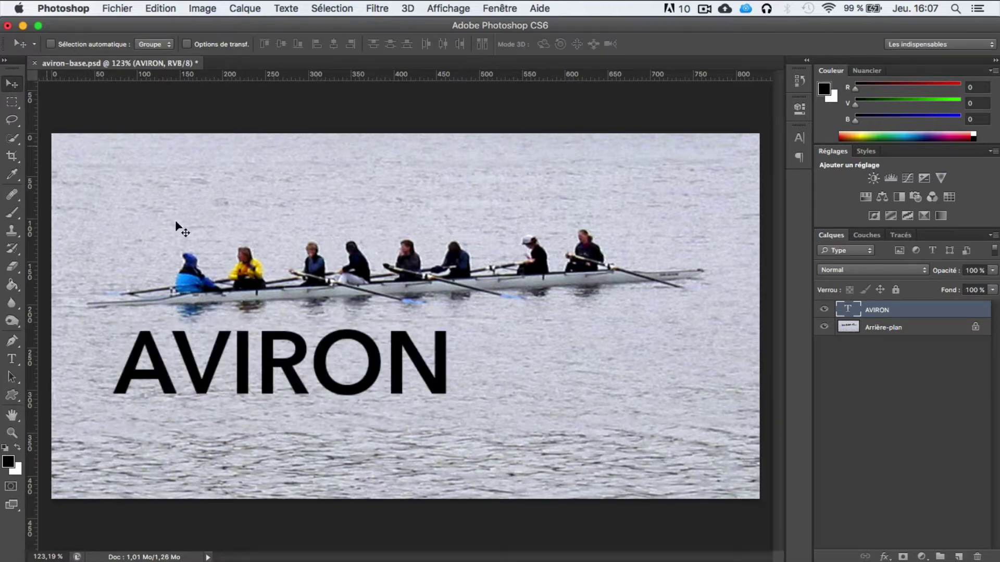
pyautogui.moveTo(288, 375); pyautogui.dragTo(382, 397)
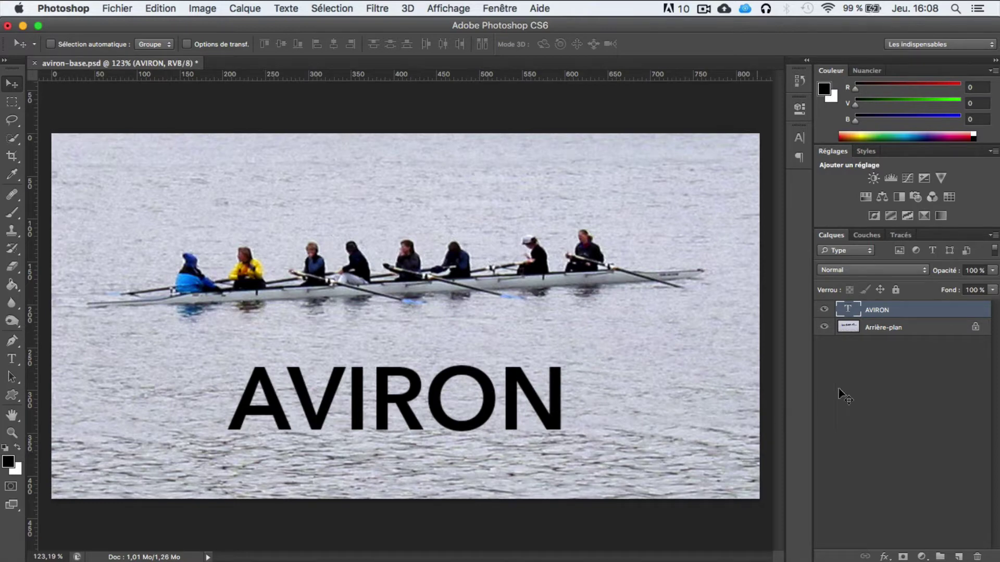
# Give the AVIRON text layer a white (ffffff) colour overlay (Incrustation couleur) in its layer style
pyautogui.doubleClick(960, 311)
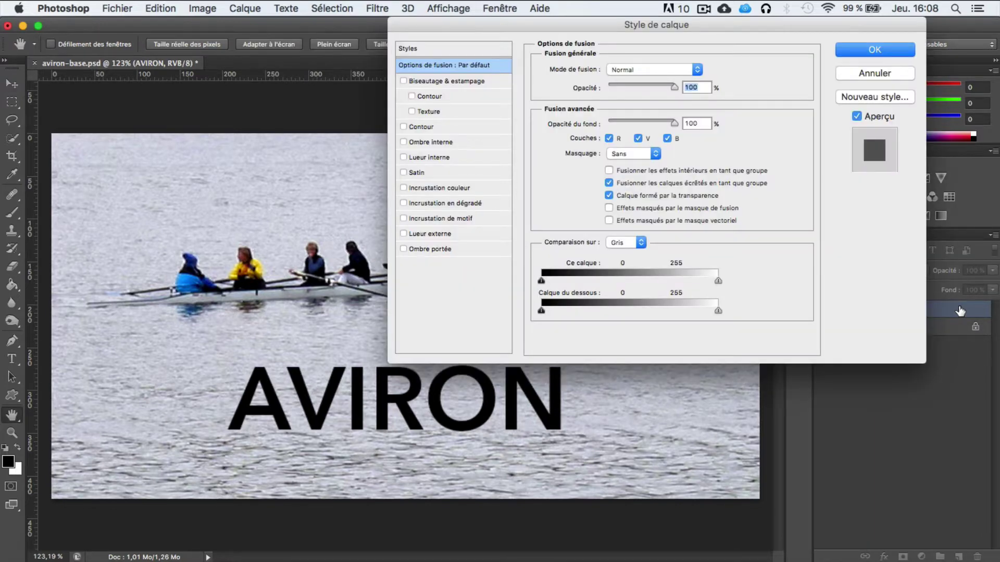
pyautogui.moveTo(715, 24); pyautogui.dragTo(602, 14)
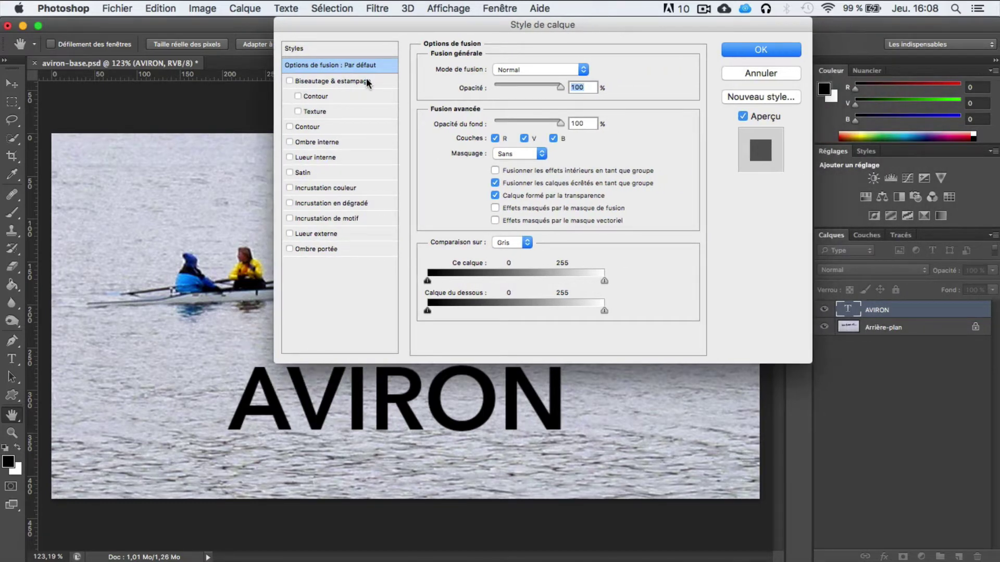
pyautogui.click(289, 188)
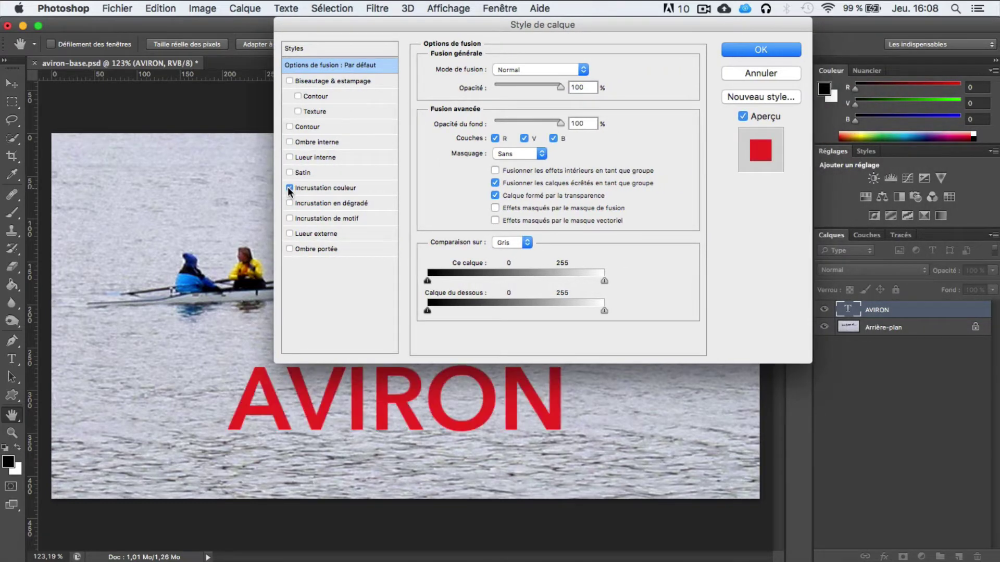
pyautogui.click(337, 189)
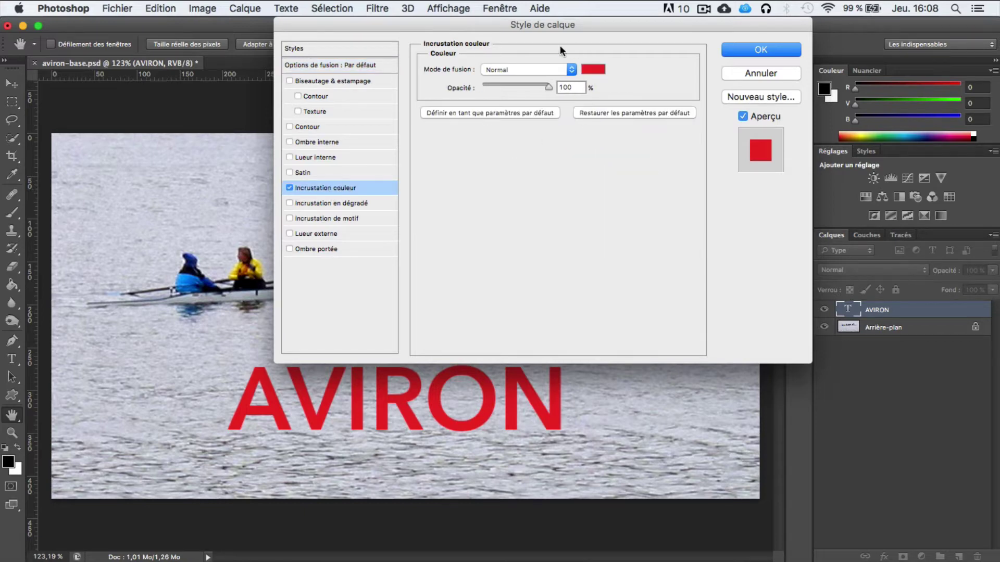
pyautogui.click(594, 70)
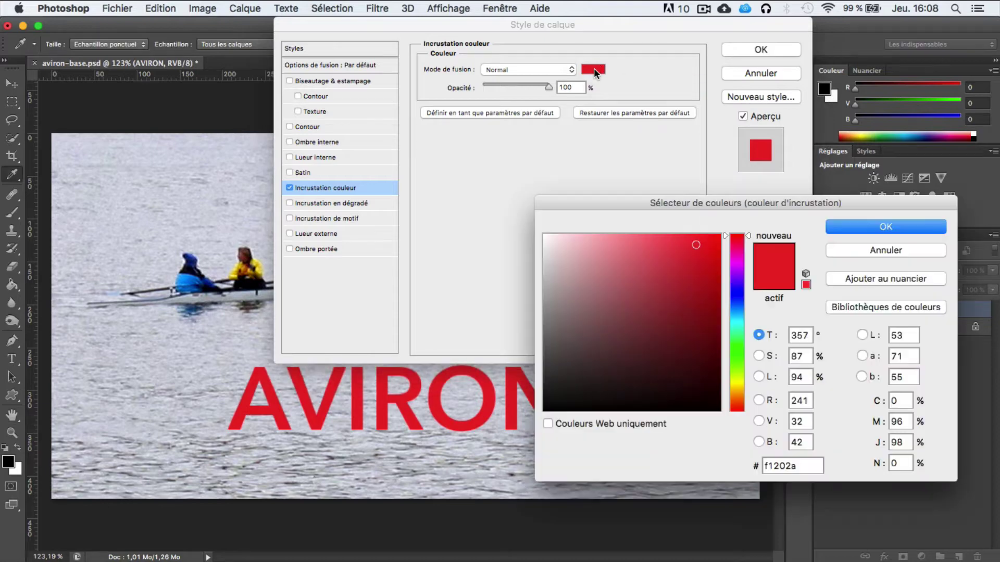
pyautogui.moveTo(560, 247); pyautogui.dragTo(540, 231)
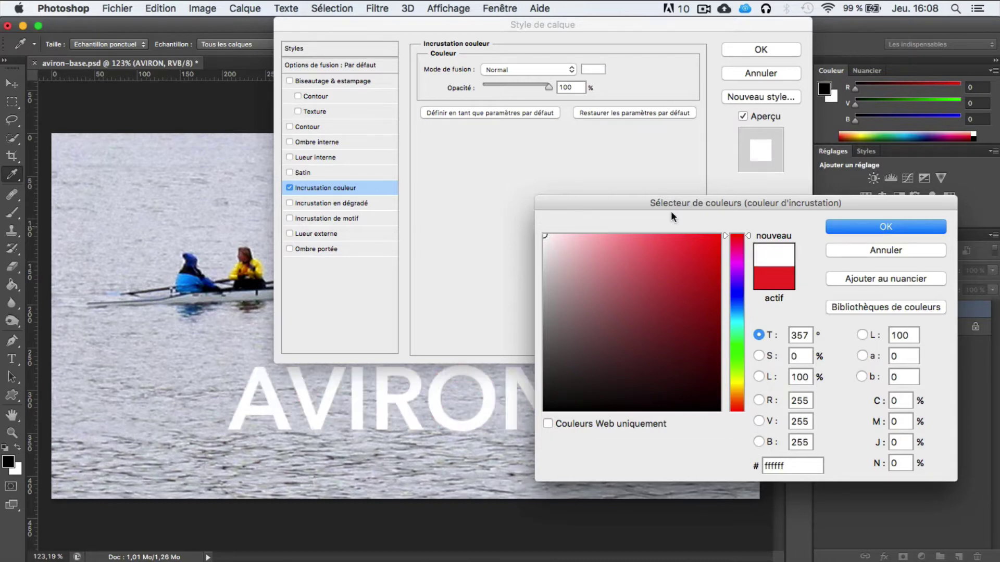
pyautogui.click(834, 223)
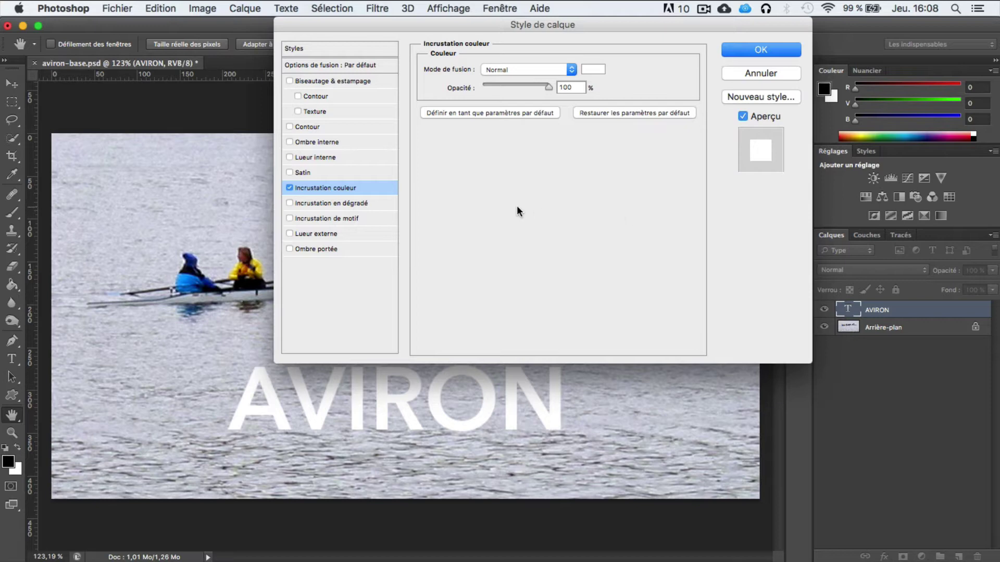
# Add a drop shadow (Ombre portée) with a 7 px distance to the AVIRON text and apply the layer style
pyautogui.click(308, 247)
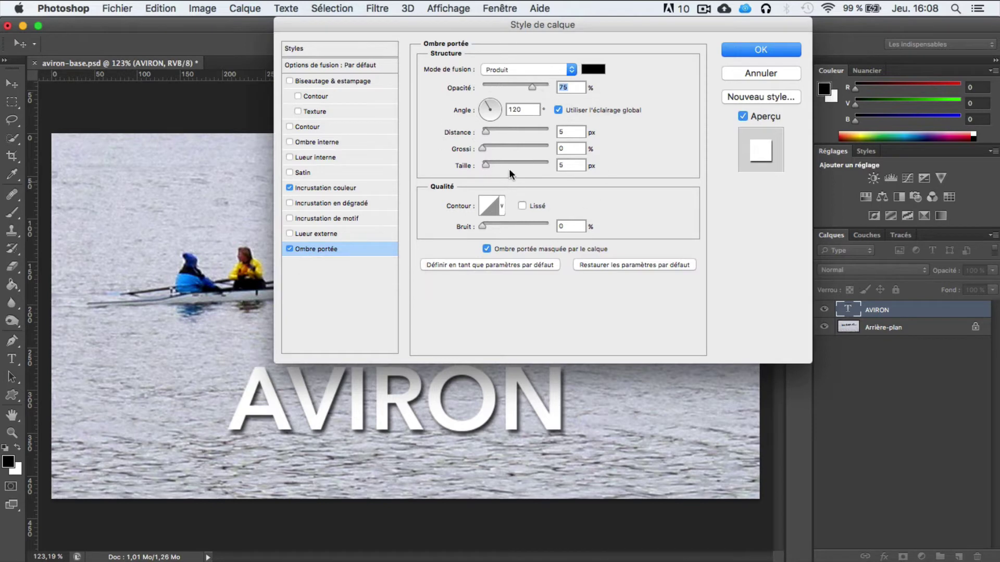
pyautogui.moveTo(488, 131)
pyautogui.mouseDown()
pyautogui.moveTo(505, 129)
pyautogui.moveTo(488, 132)
pyautogui.mouseUp()
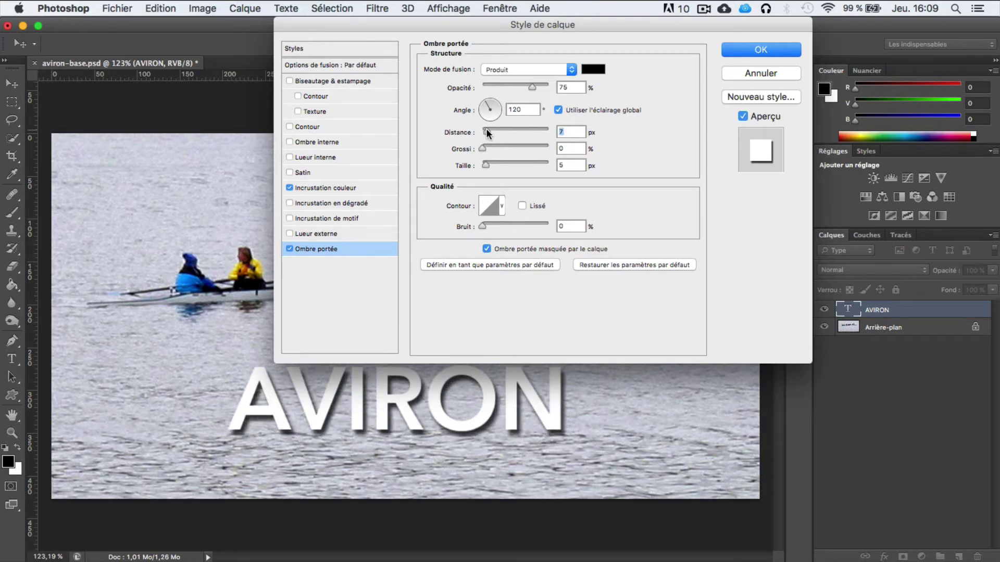
pyautogui.moveTo(552, 27); pyautogui.dragTo(505, 11)
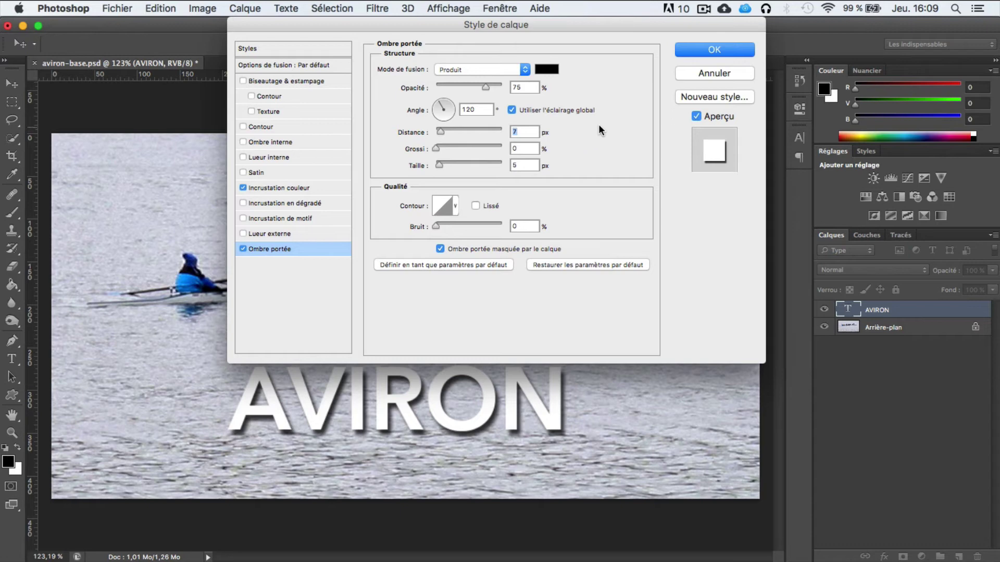
pyautogui.click(716, 51)
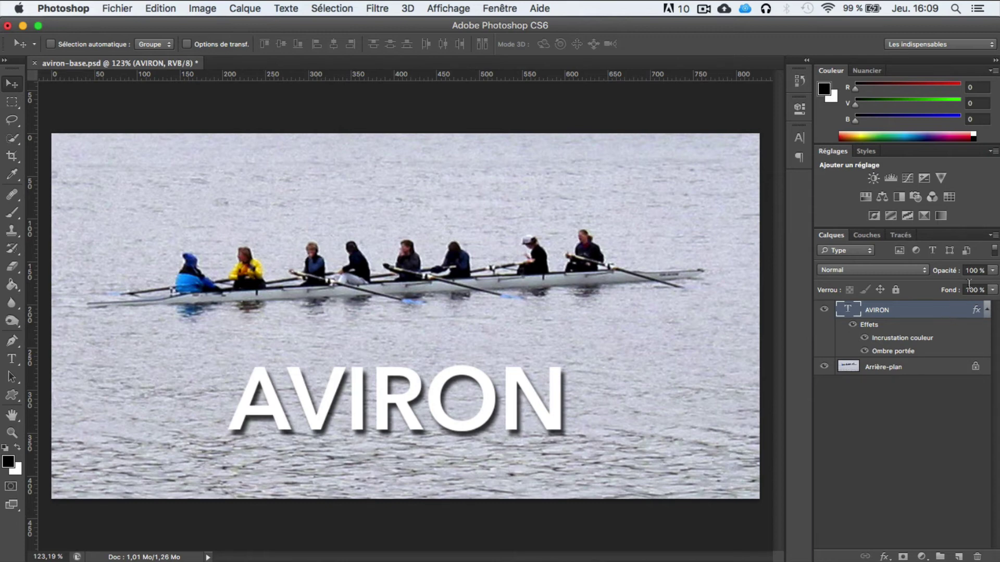
# Lower the AVIRON text layer's opacity to 67 % and deselect the layer
pyautogui.click(992, 271)
pyautogui.moveTo(971, 283); pyautogui.dragTo(968, 287)
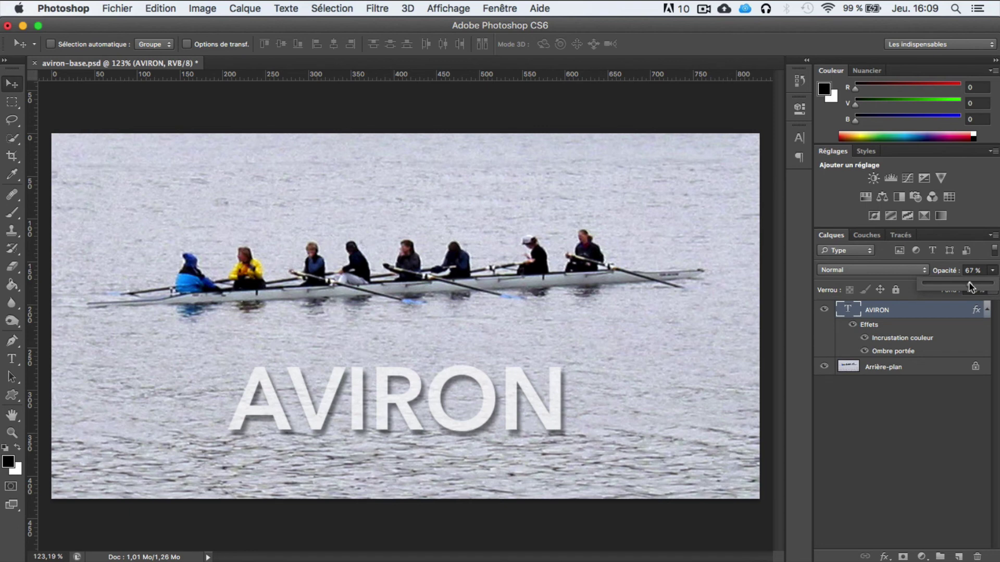
pyautogui.click(940, 425)
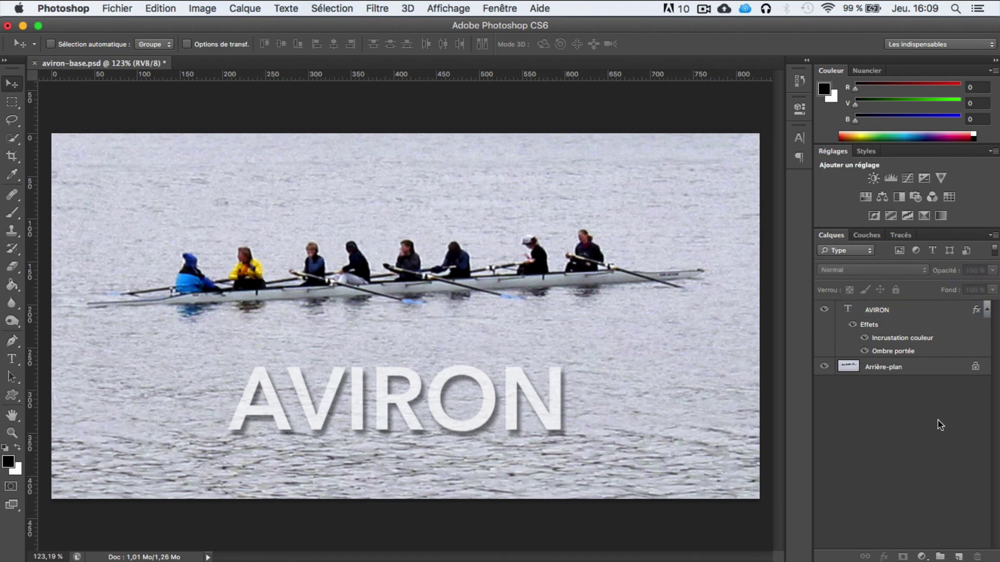